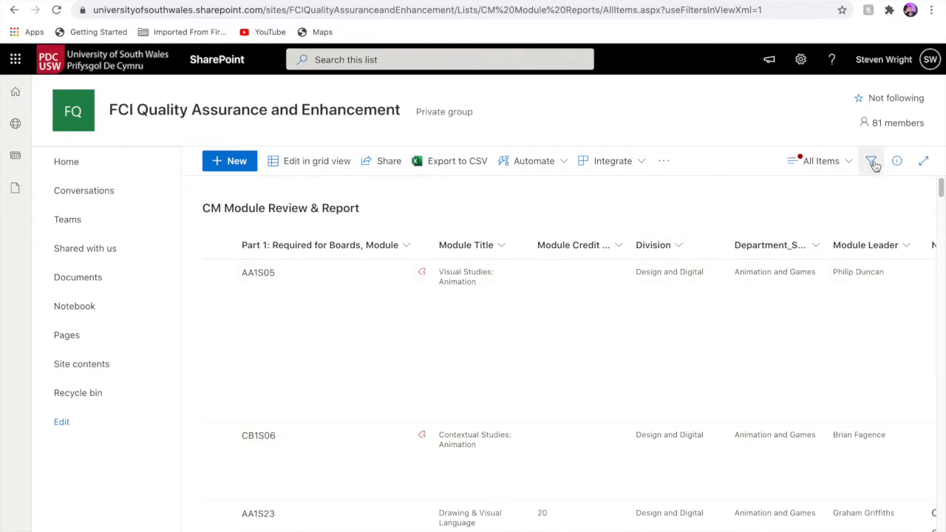
{"action": "left_click", "coordinate": [873, 162]}
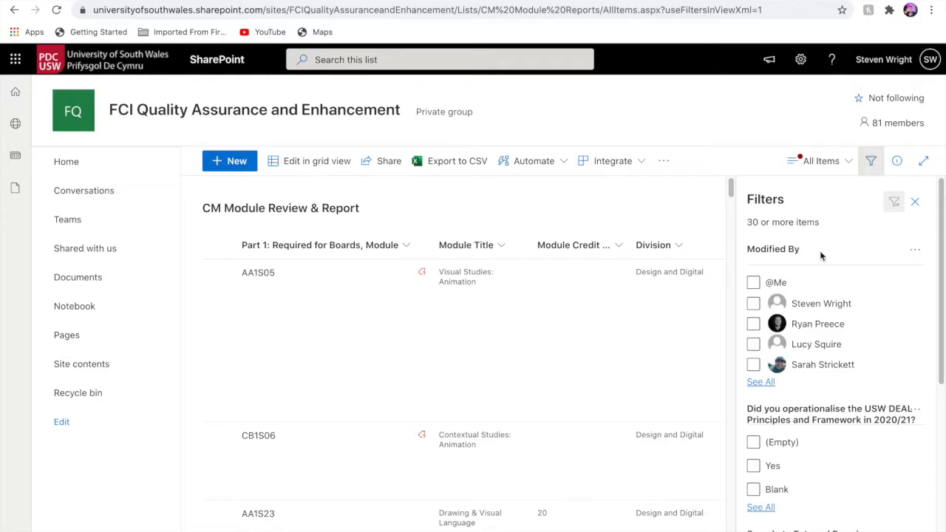
{"action": "left_click", "coordinate": [754, 283]}
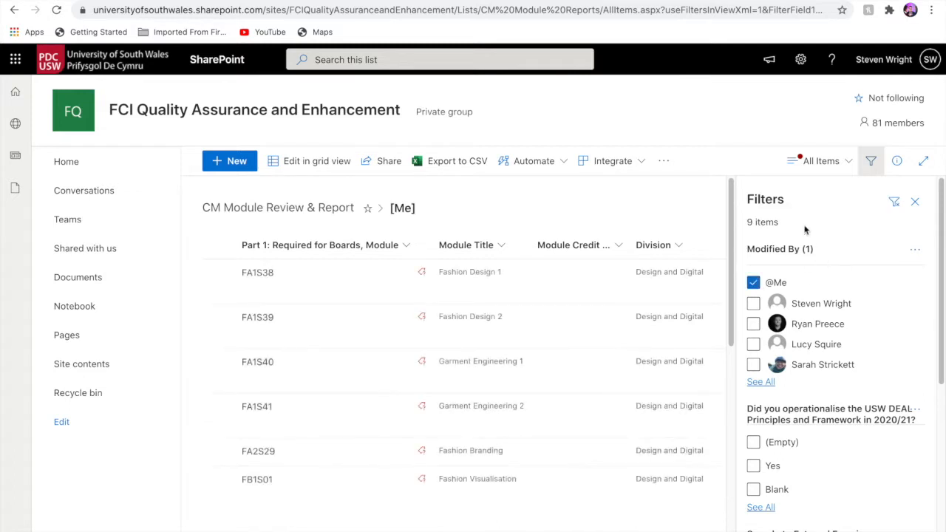
{"action": "left_click", "coordinate": [916, 202]}
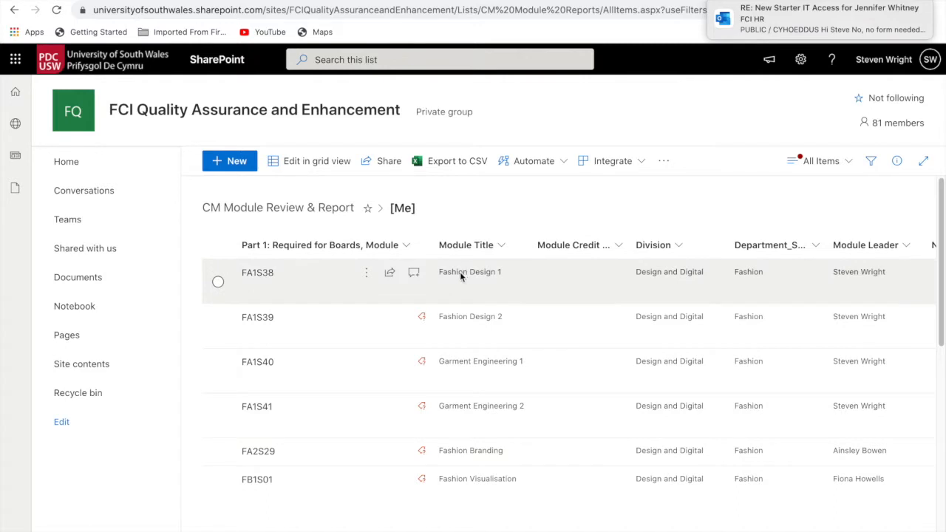
Step: Open the FA1S38 Fashion Design 1 item for editing and set its Module Credit Value to 20
{"action": "left_click", "coordinate": [366, 273]}
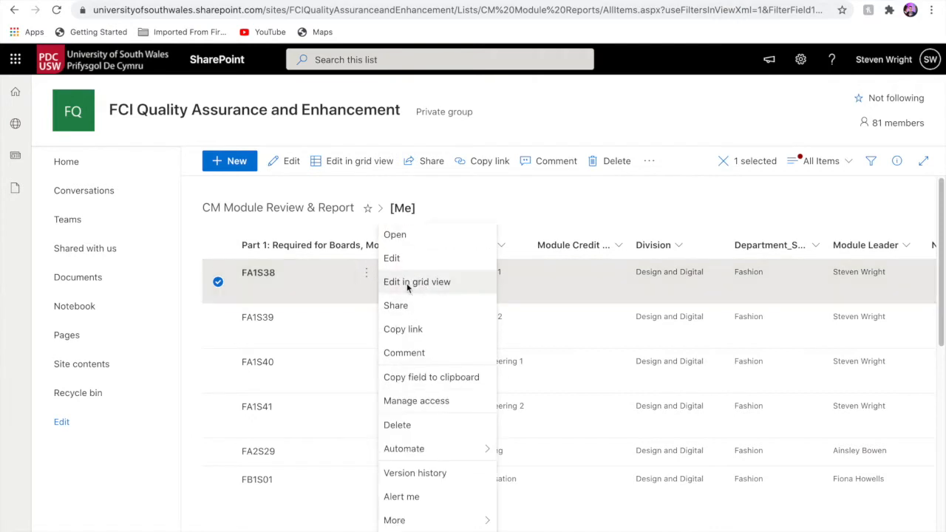
{"action": "left_click", "coordinate": [406, 266]}
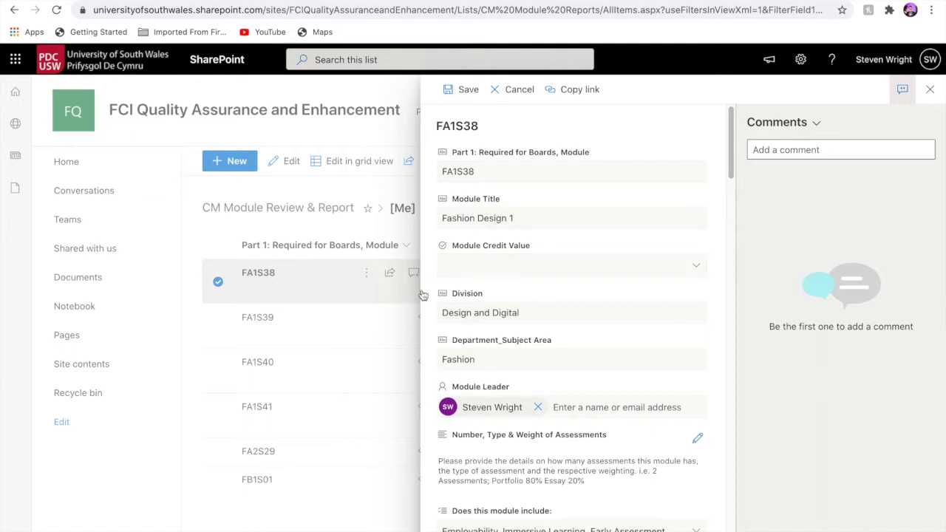
{"action": "left_click", "coordinate": [699, 268]}
{"action": "left_click", "coordinate": [455, 336]}
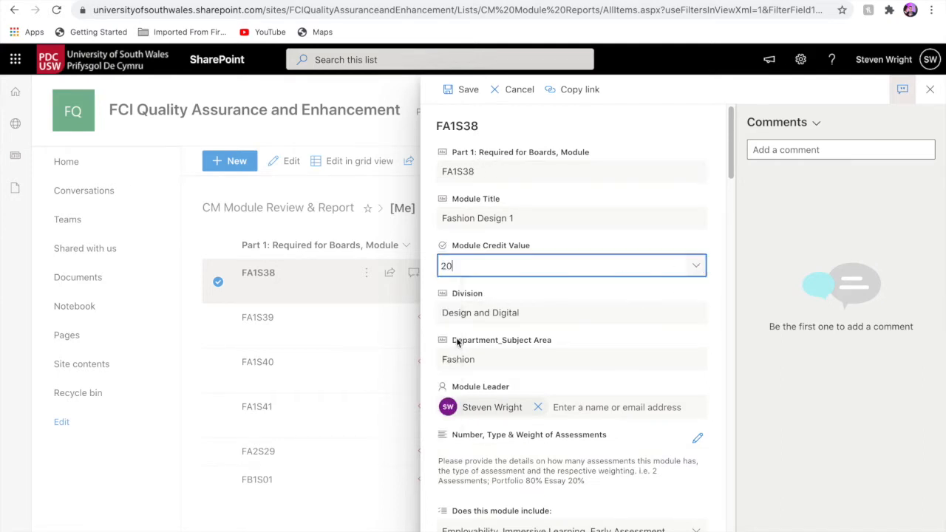
Step: Change the Department_Subject Area to "Fashion, Marketing and Advertising"
{"action": "scroll", "coordinate": [579, 314], "scroll_direction": "down", "scroll_amount": 1}
{"action": "left_click", "coordinate": [568, 323]}
{"action": "left_click", "coordinate": [568, 325]}
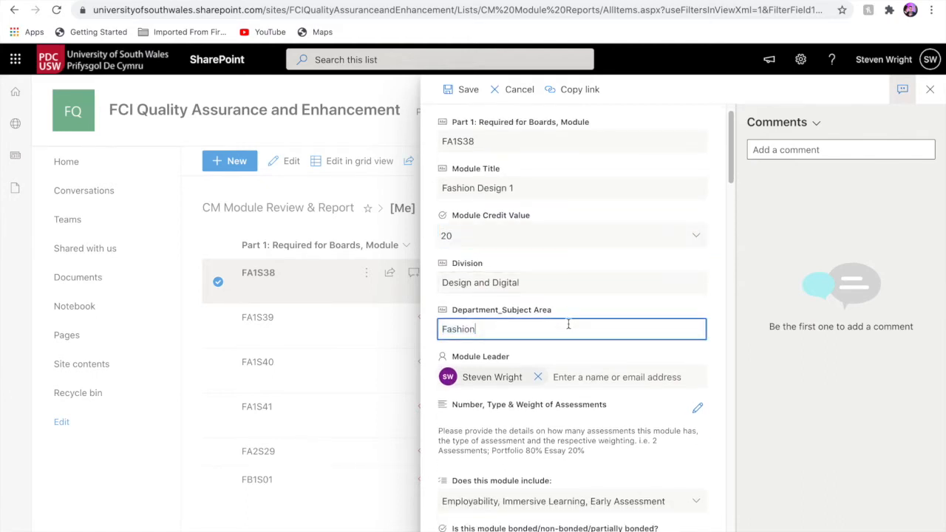
{"action": "type", "text": "Ma"}
{"action": "key", "text": "BackSpace"}
{"action": "key", "text": "BackSpace"}
{"action": "key", "text": "BackSpace"}
{"action": "type", "text": "Marketing and Advers"}
{"action": "type", "text": "ising"}
Step: Under "Does this module include", deselect Employability, Immersive Learning and Early Assessment, and select None or N/A
{"action": "scroll", "coordinate": [647, 341], "scroll_direction": "down", "scroll_amount": 2}
{"action": "scroll", "coordinate": [648, 339], "scroll_direction": "down", "scroll_amount": 1}
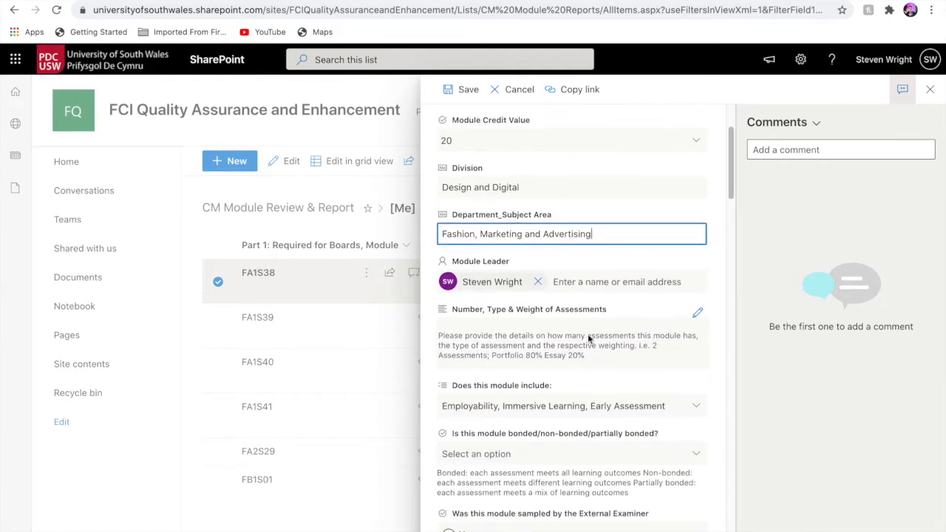
{"action": "scroll", "coordinate": [594, 348], "scroll_direction": "down", "scroll_amount": 1}
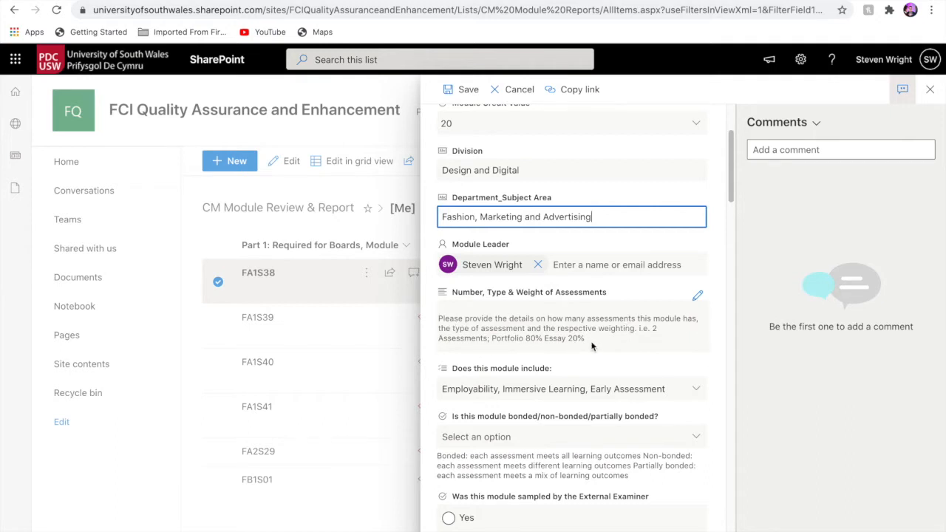
{"action": "scroll", "coordinate": [591, 346], "scroll_direction": "down", "scroll_amount": 1}
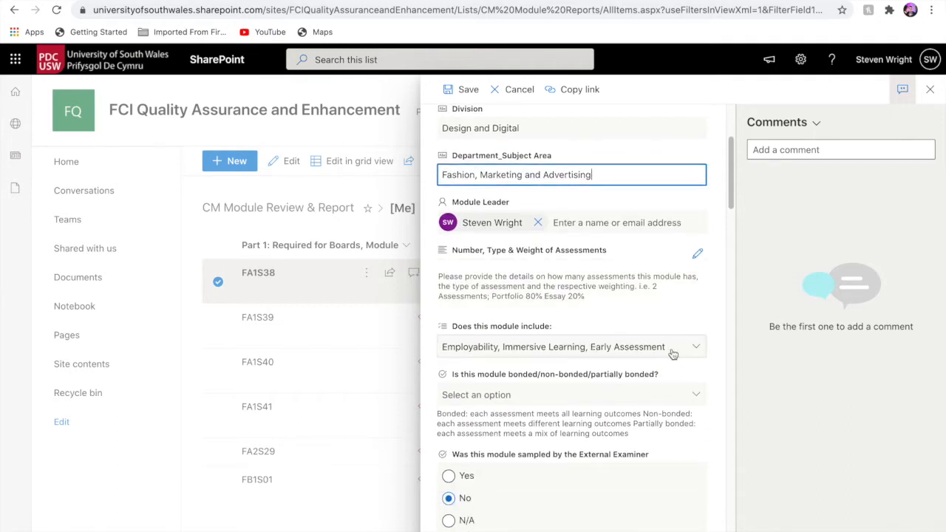
{"action": "left_click", "coordinate": [699, 348]}
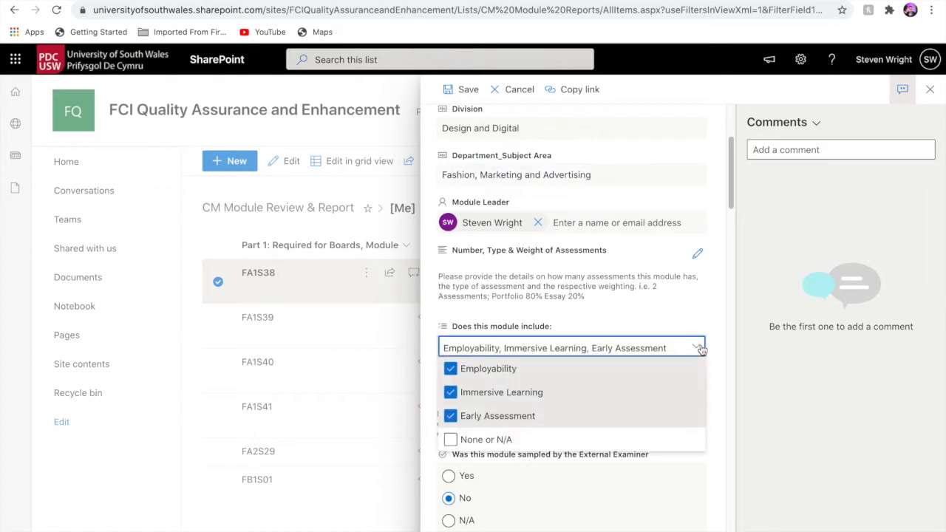
{"action": "left_click", "coordinate": [450, 369]}
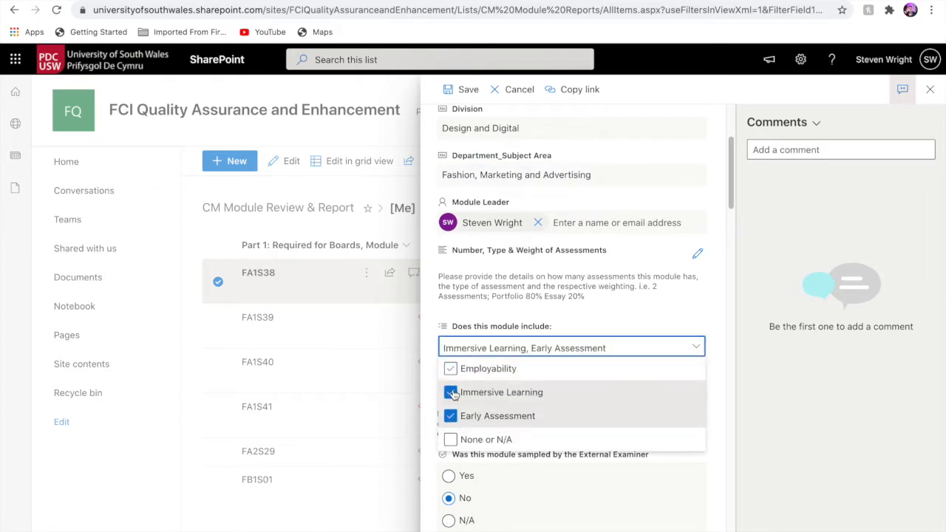
{"action": "left_click", "coordinate": [451, 392]}
{"action": "left_click", "coordinate": [450, 417]}
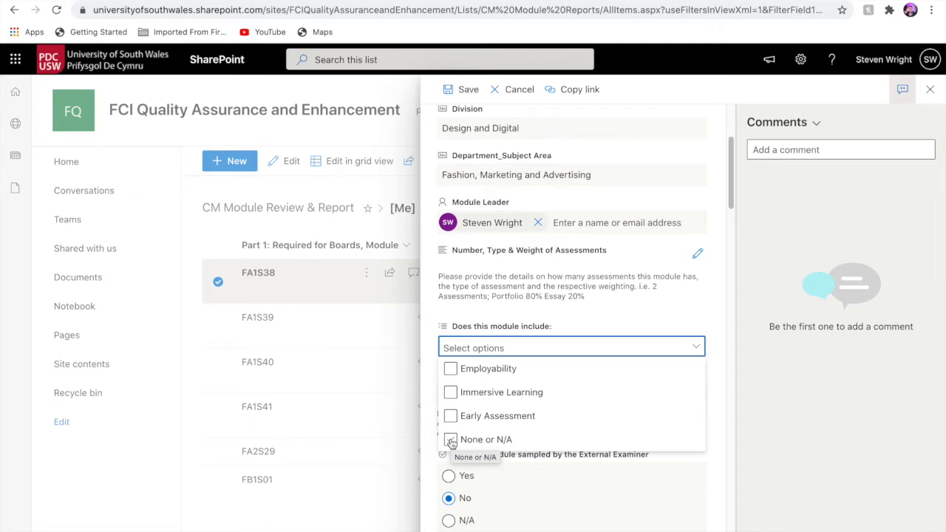
{"action": "left_click", "coordinate": [453, 441]}
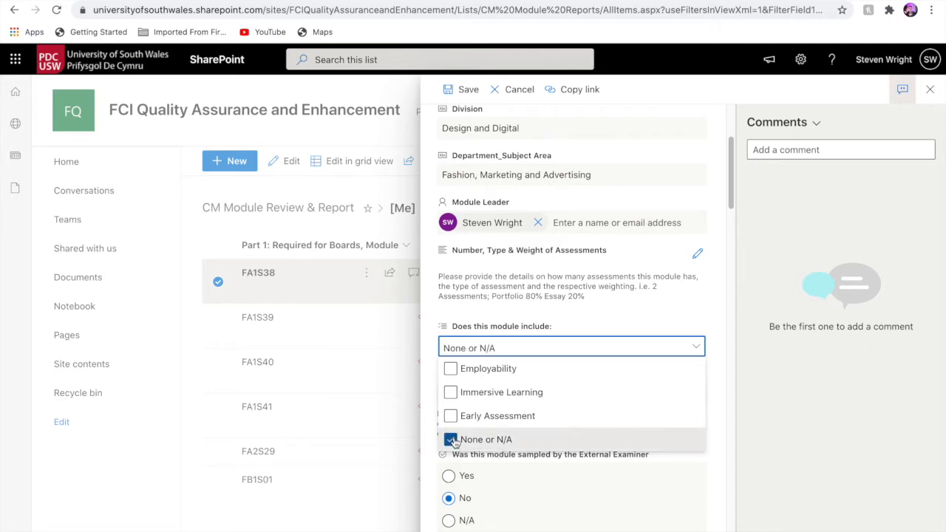
{"action": "left_click", "coordinate": [718, 398]}
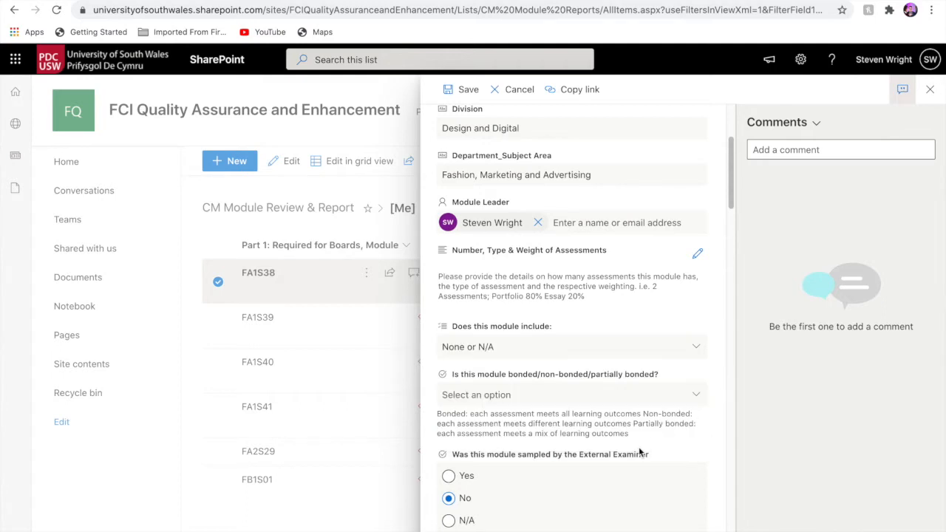
Step: Set the bonded/non-bonded/partially bonded question to Bonded
{"action": "scroll", "coordinate": [640, 453], "scroll_direction": "down", "scroll_amount": 1}
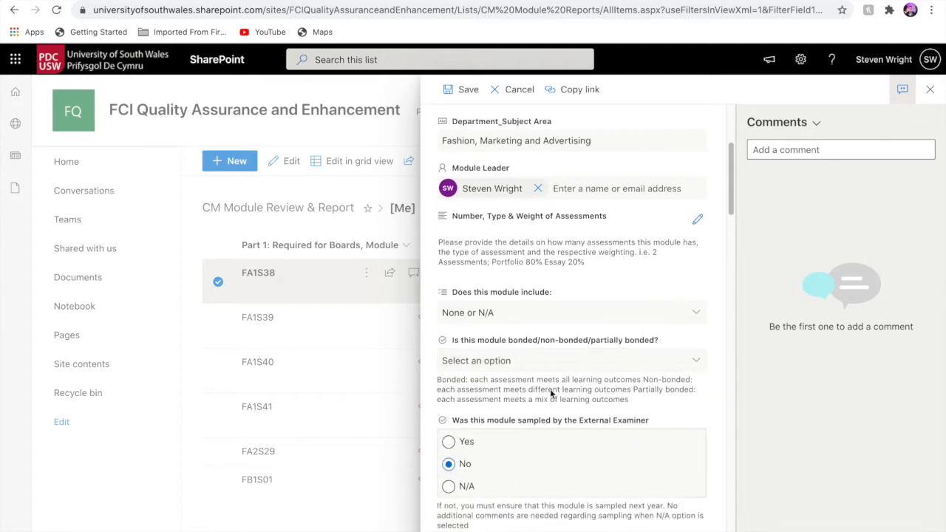
{"action": "left_click", "coordinate": [698, 362]}
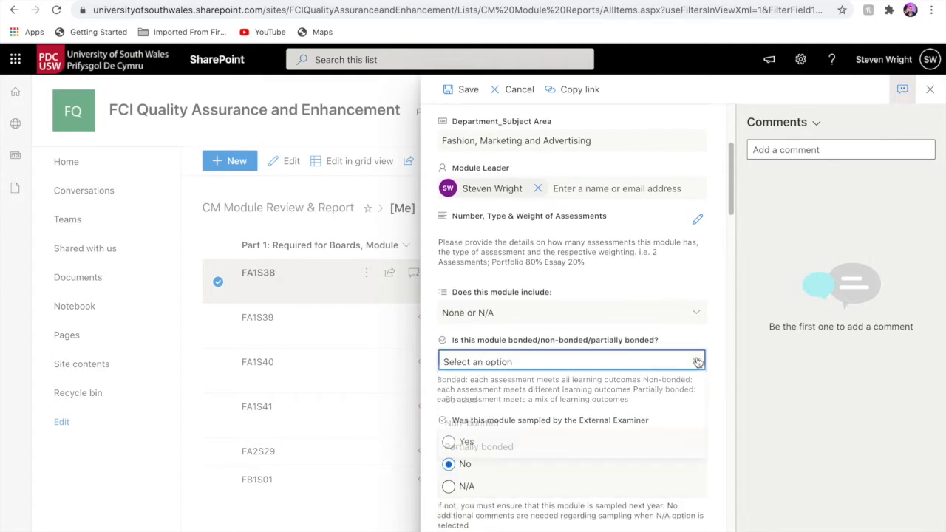
{"action": "left_click", "coordinate": [489, 408]}
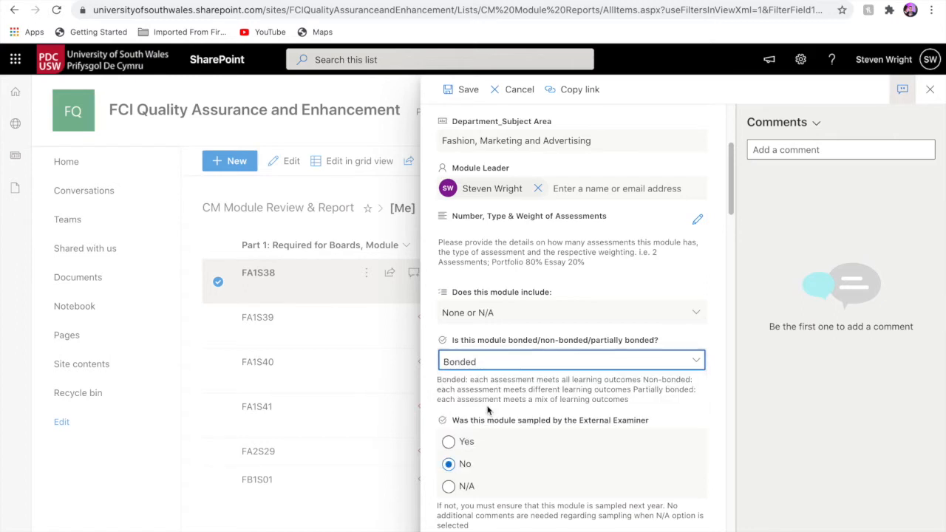
{"action": "left_click", "coordinate": [722, 418]}
Step: Examine the form's questions on External Examiner sampling, Course Specific Regulation, accreditation, cohort extension and Covid-19 modifications, down to Review of Data
{"action": "scroll", "coordinate": [721, 423], "scroll_direction": "down", "scroll_amount": 2}
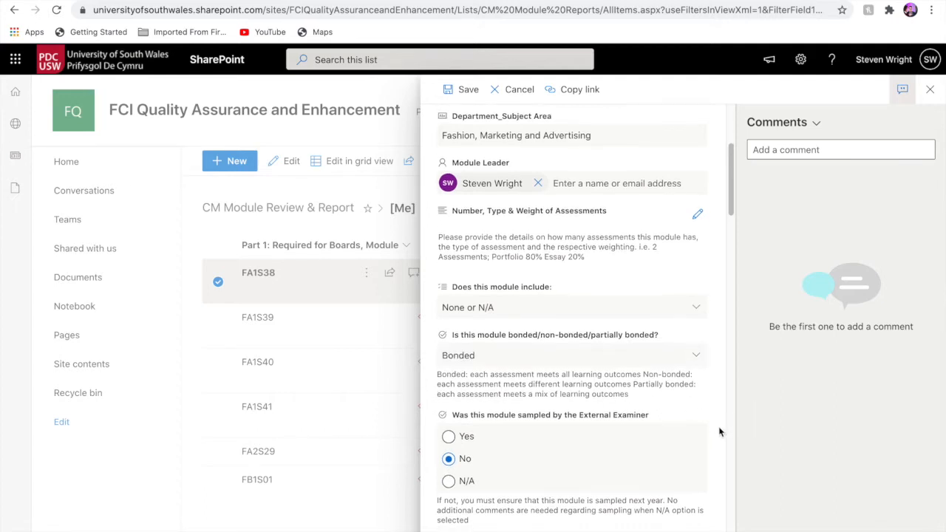
{"action": "scroll", "coordinate": [718, 426], "scroll_direction": "down", "scroll_amount": 4}
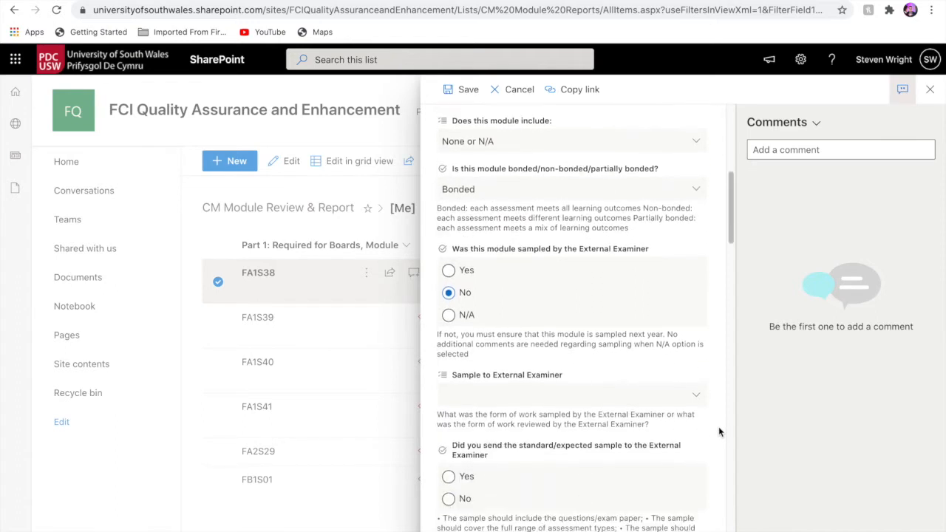
{"action": "scroll", "coordinate": [718, 426], "scroll_direction": "down", "scroll_amount": 3}
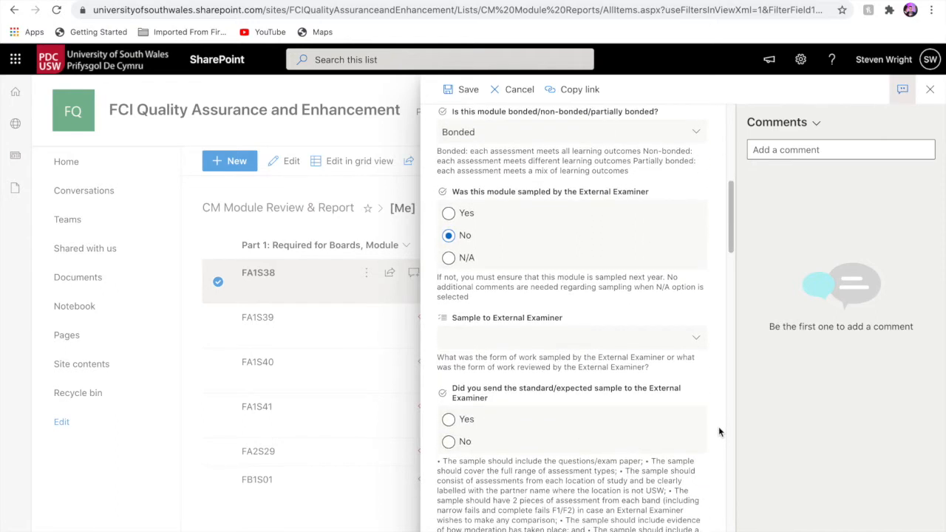
{"action": "scroll", "coordinate": [705, 424], "scroll_direction": "down", "scroll_amount": 2}
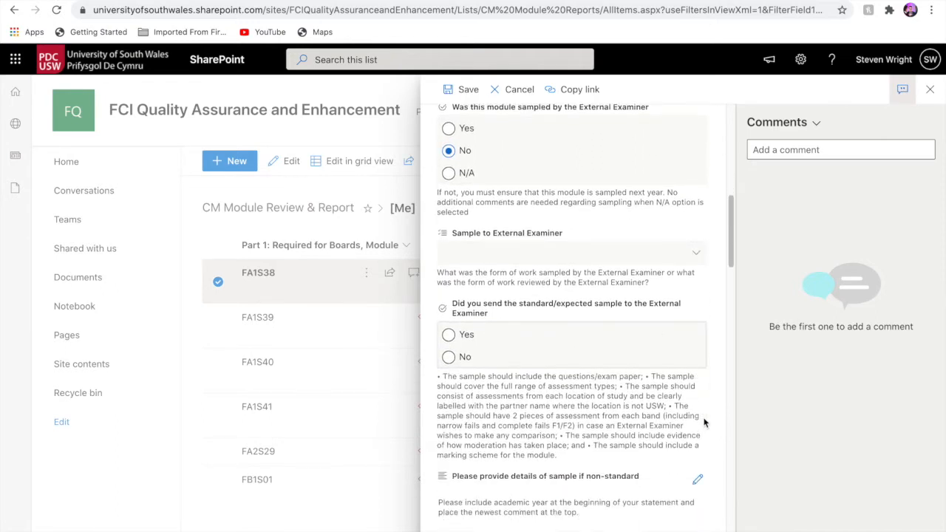
{"action": "scroll", "coordinate": [703, 422], "scroll_direction": "down", "scroll_amount": 5}
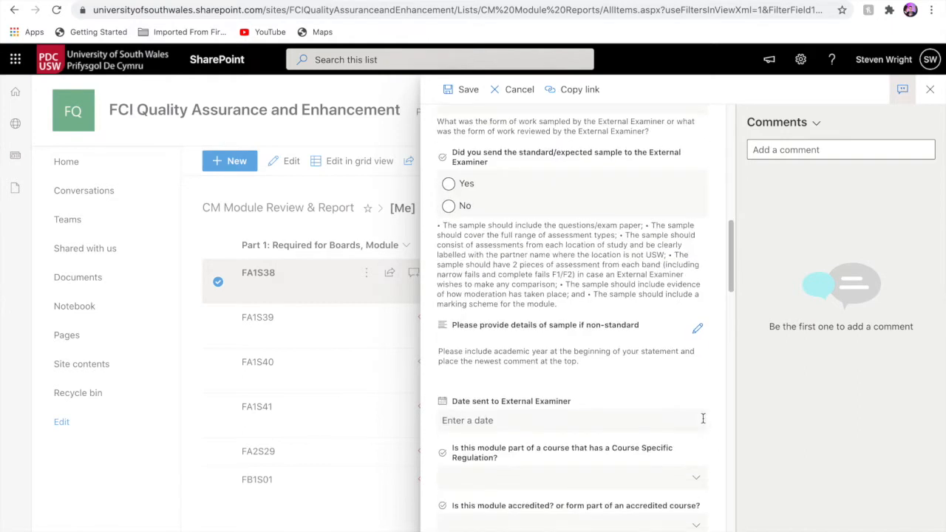
{"action": "scroll", "coordinate": [702, 418], "scroll_direction": "down", "scroll_amount": 2}
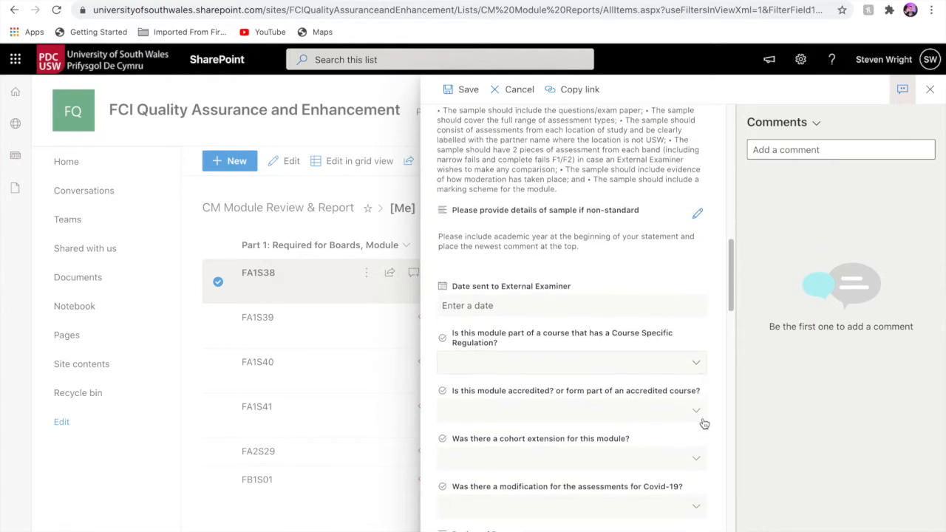
{"action": "scroll", "coordinate": [704, 423], "scroll_direction": "down", "scroll_amount": 1}
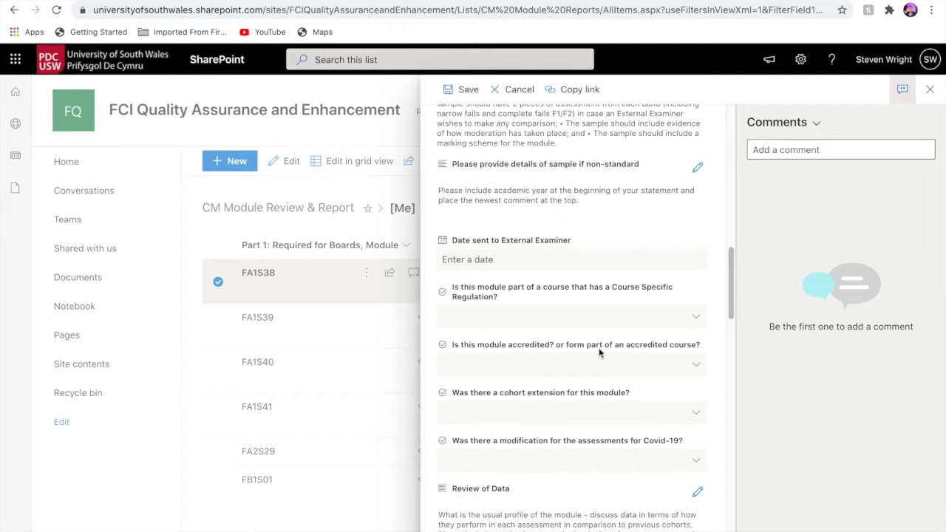
{"action": "scroll", "coordinate": [544, 357], "scroll_direction": "down", "scroll_amount": 1}
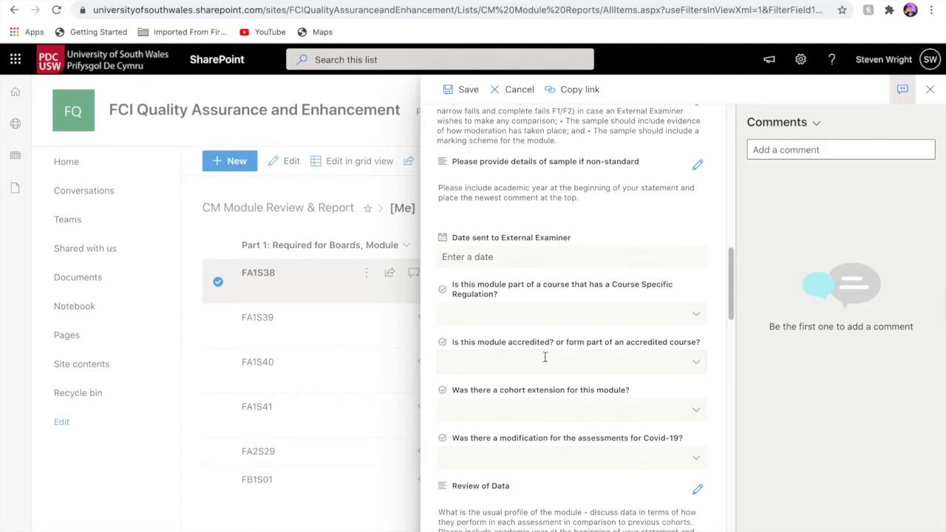
{"action": "scroll", "coordinate": [544, 357], "scroll_direction": "down", "scroll_amount": 2}
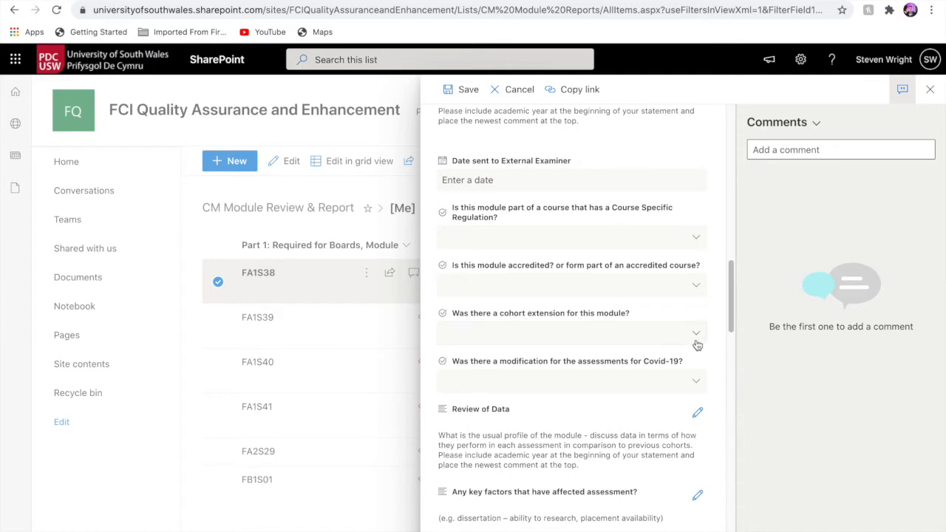
{"action": "scroll", "coordinate": [696, 344], "scroll_direction": "down", "scroll_amount": 2}
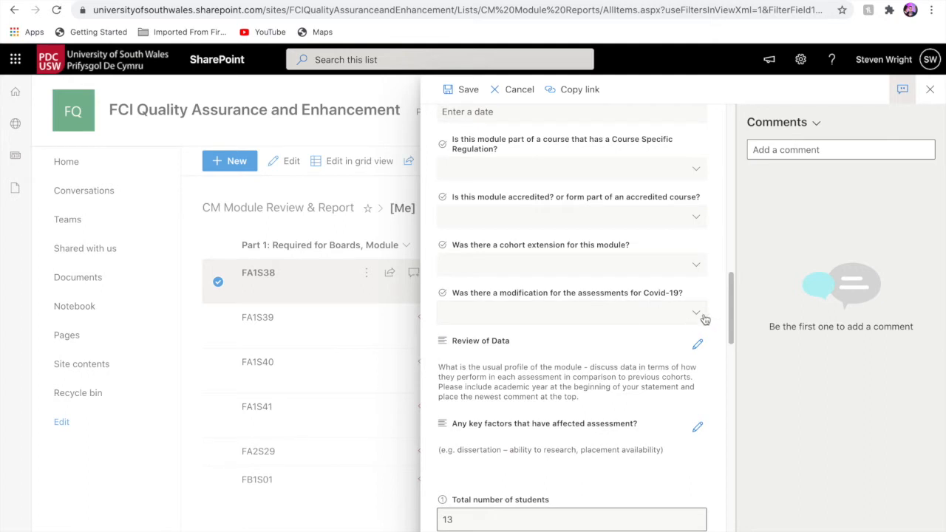
{"action": "scroll", "coordinate": [620, 337], "scroll_direction": "down", "scroll_amount": 1}
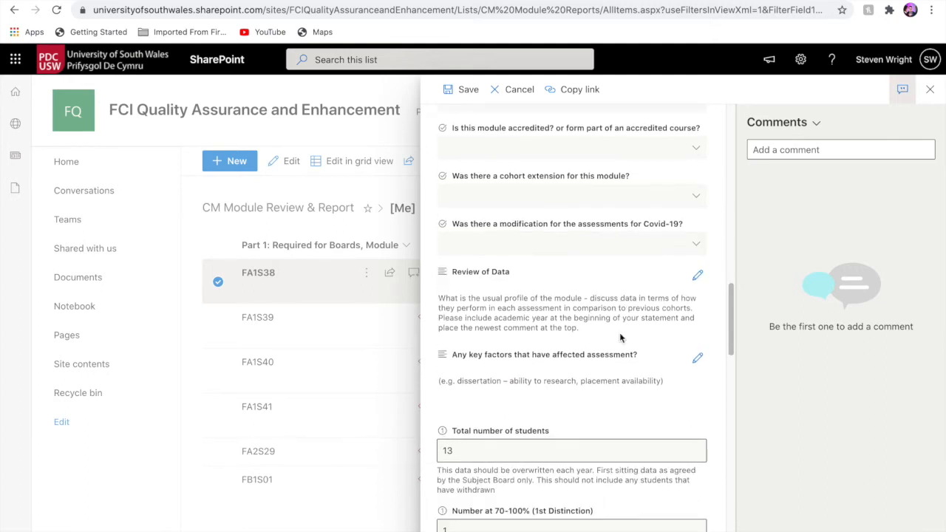
Step: Open Review of Data for editing and enter "2020/2021 - Review of data" with "Review here,vmc;mvc;mc;dcm" on the line below
{"action": "left_click", "coordinate": [697, 274]}
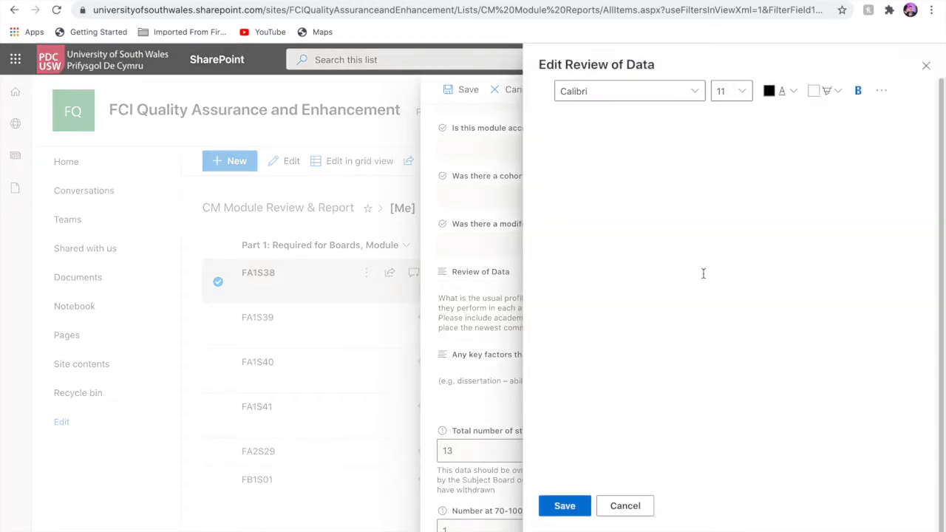
{"action": "type", "text": "2020/2021 - Review of date"}
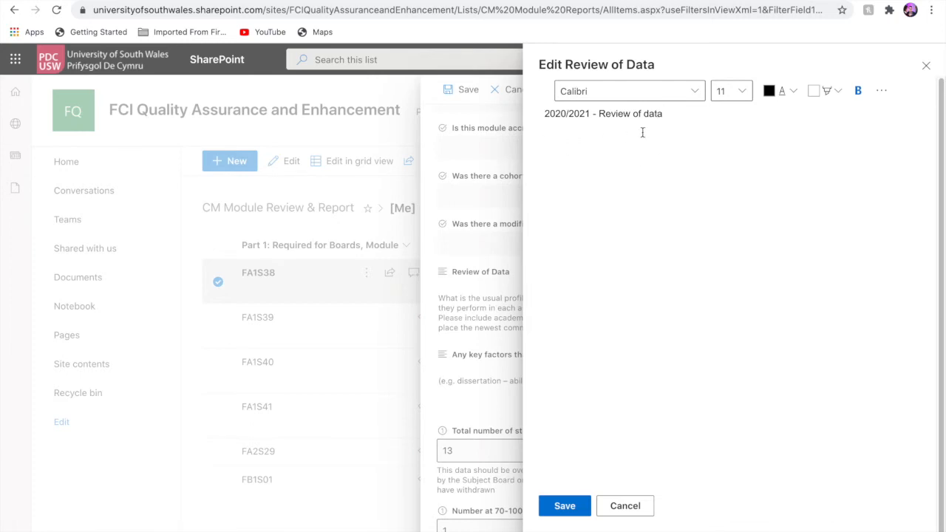
{"action": "key", "text": "Return"}
{"action": "type", "text": "Review here,vmc;mvc;mc;dcm"}
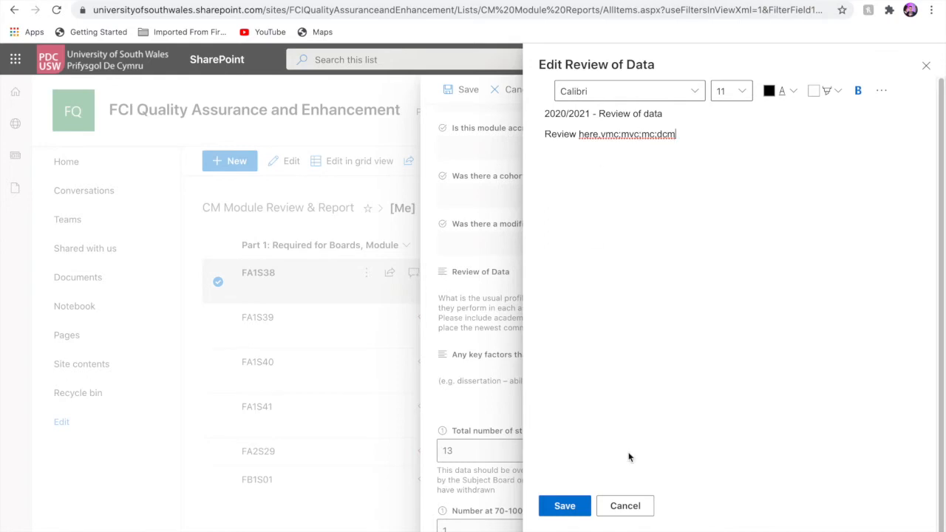
Step: Insert a "2021/22 Review" heading above the 2020/2021 entry, followed by a line of placeholder text made of repeated m and n letters
{"action": "left_click", "coordinate": [545, 114]}
{"action": "key", "text": "Return"}
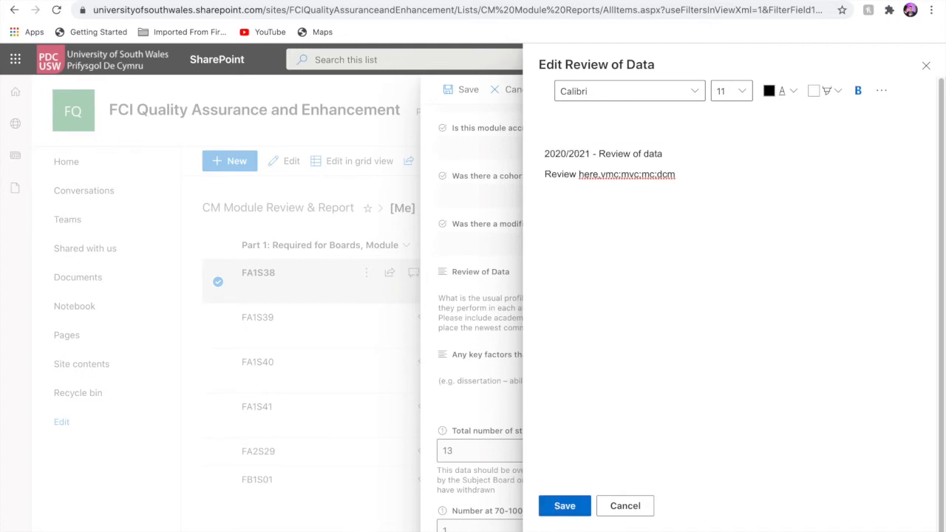
{"action": "type", "text": "2021/22 Review"}
{"action": "key", "text": "Return"}
{"action": "key", "text": "Return"}
{"action": "type", "text": "mm"}
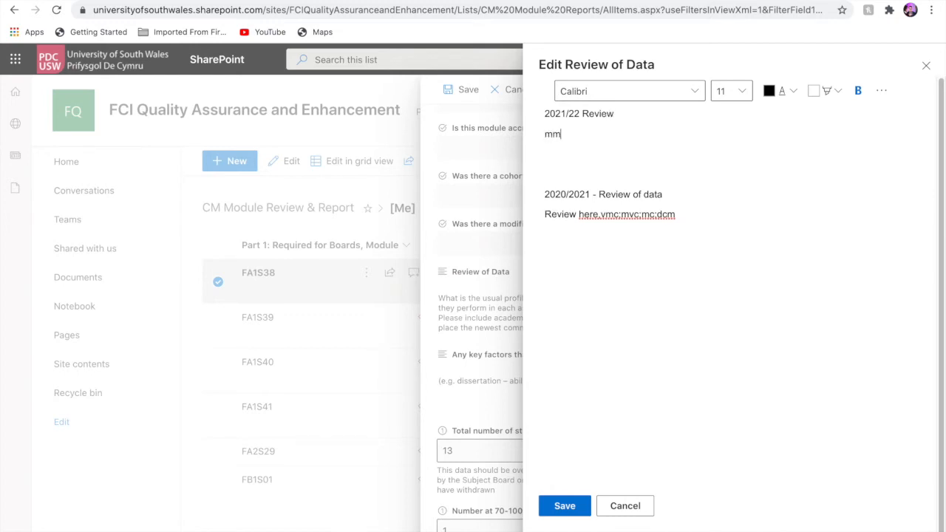
{"action": "type", "text": "mmmmmmmmmmmmmmmnnnnn"}
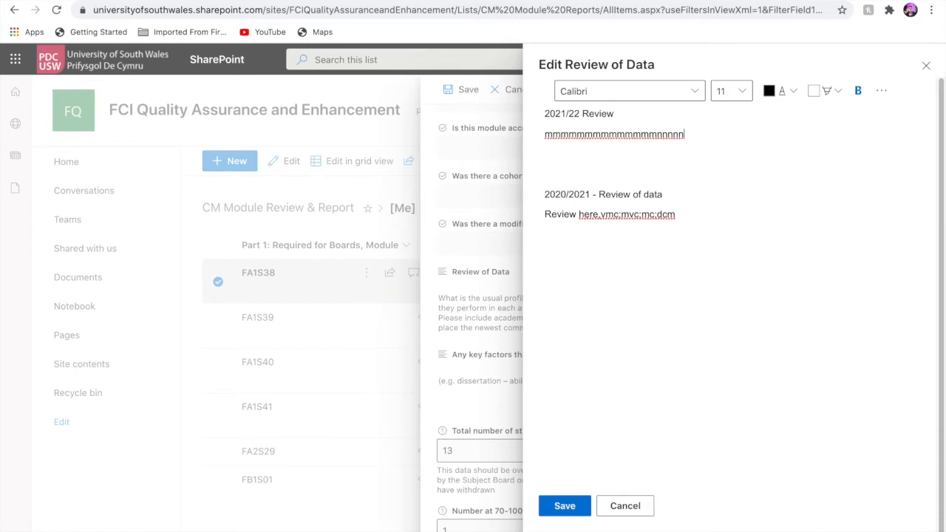
Step: Save the dated comments entered in Review of Data
{"action": "double_click", "coordinate": [669, 448]}
{"action": "left_click", "coordinate": [565, 506]}
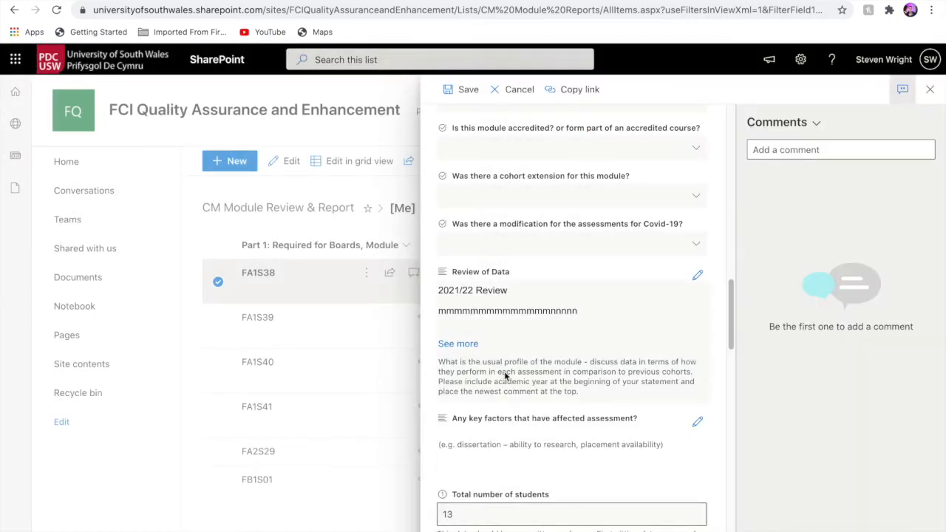
Step: Examine the key assessment factors, student numbers per grade band, and the Contextual Statement, Sharing of Good Practice and Issues and Measures sections
{"action": "scroll", "coordinate": [513, 381], "scroll_direction": "down", "scroll_amount": 2}
{"action": "scroll", "coordinate": [513, 380], "scroll_direction": "down", "scroll_amount": 2}
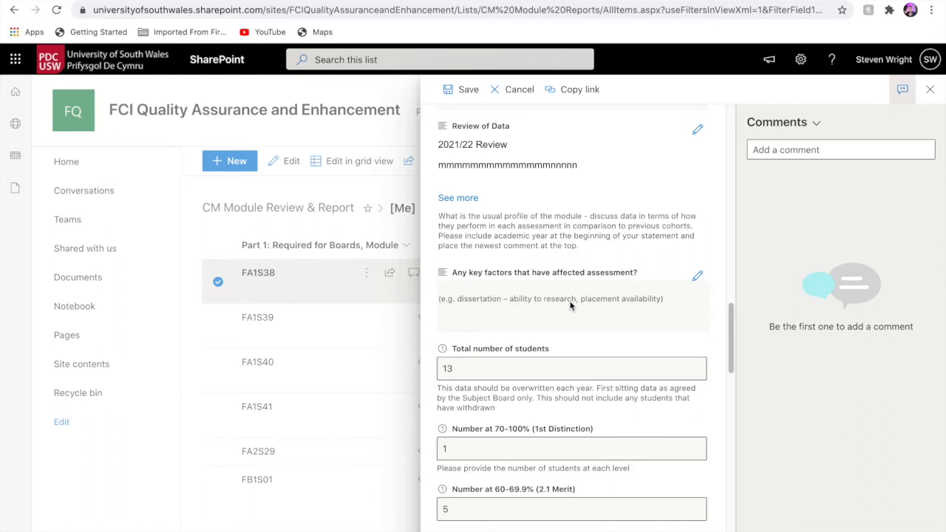
{"action": "scroll", "coordinate": [570, 306], "scroll_direction": "down", "scroll_amount": 1}
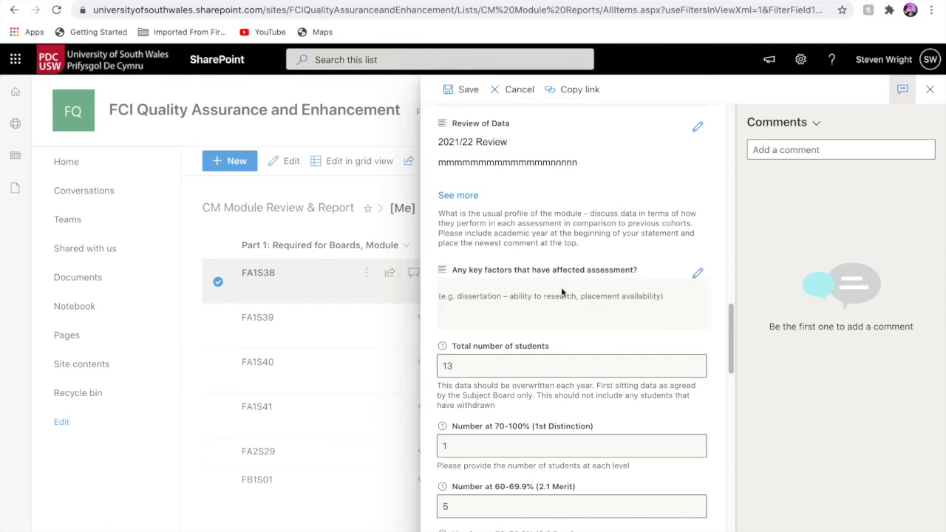
{"action": "scroll", "coordinate": [560, 288], "scroll_direction": "down", "scroll_amount": 1}
{"action": "left_click", "coordinate": [567, 299]}
{"action": "scroll", "coordinate": [568, 302], "scroll_direction": "down", "scroll_amount": 2}
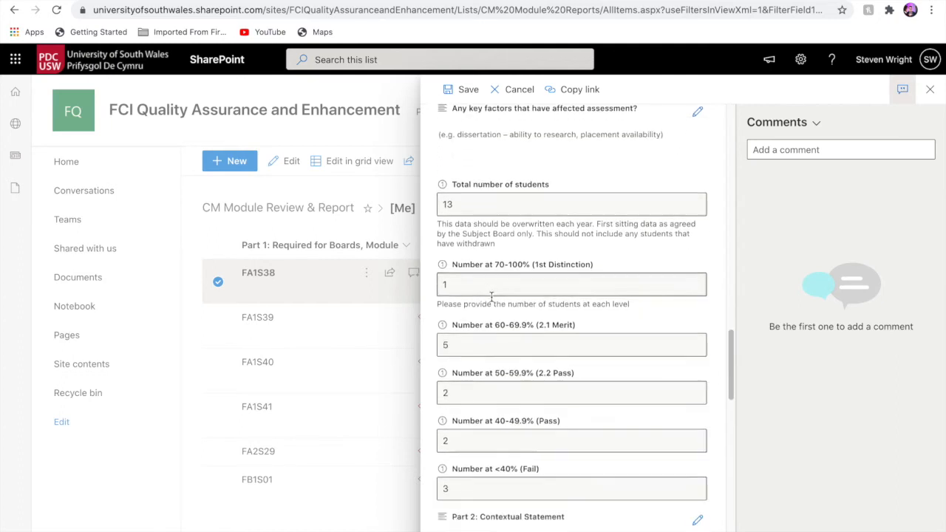
{"action": "scroll", "coordinate": [492, 297], "scroll_direction": "down", "scroll_amount": 1}
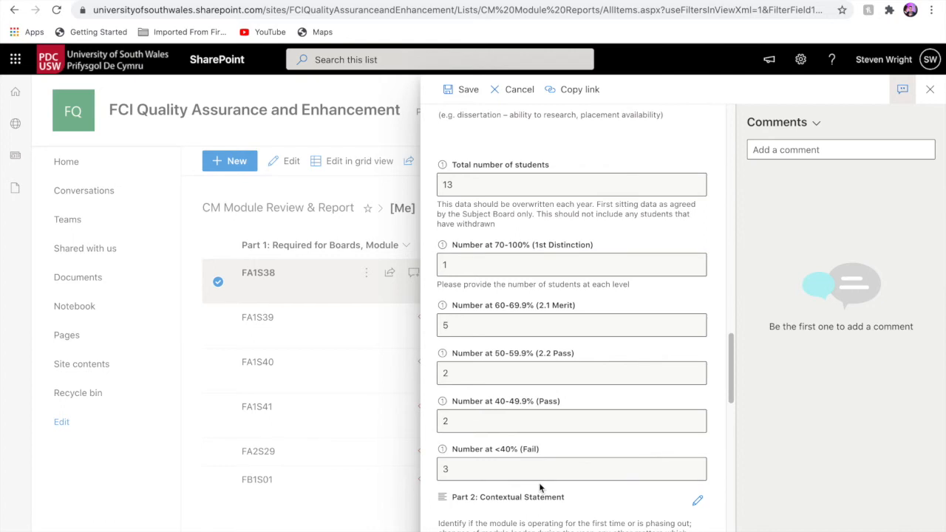
{"action": "scroll", "coordinate": [540, 487], "scroll_direction": "down", "scroll_amount": 3}
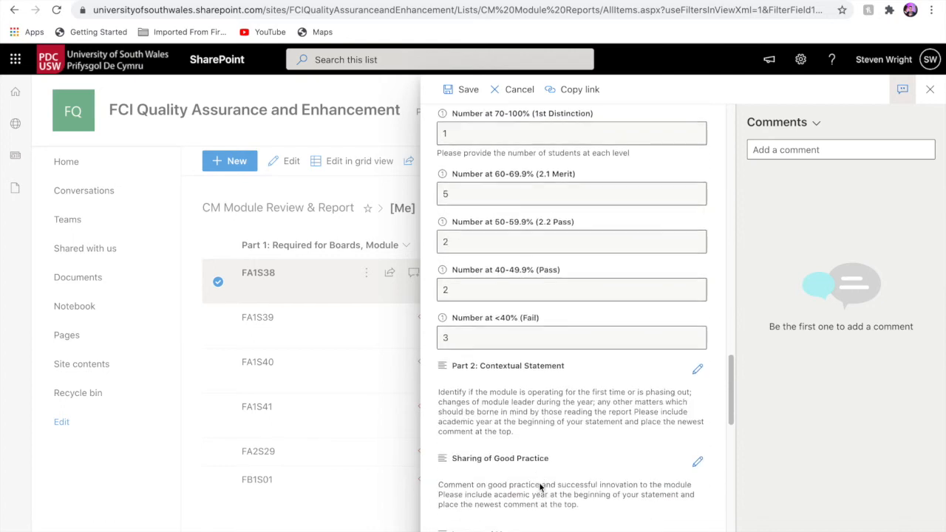
{"action": "scroll", "coordinate": [539, 481], "scroll_direction": "down", "scroll_amount": 1}
{"action": "scroll", "coordinate": [539, 481], "scroll_direction": "up", "scroll_amount": 1}
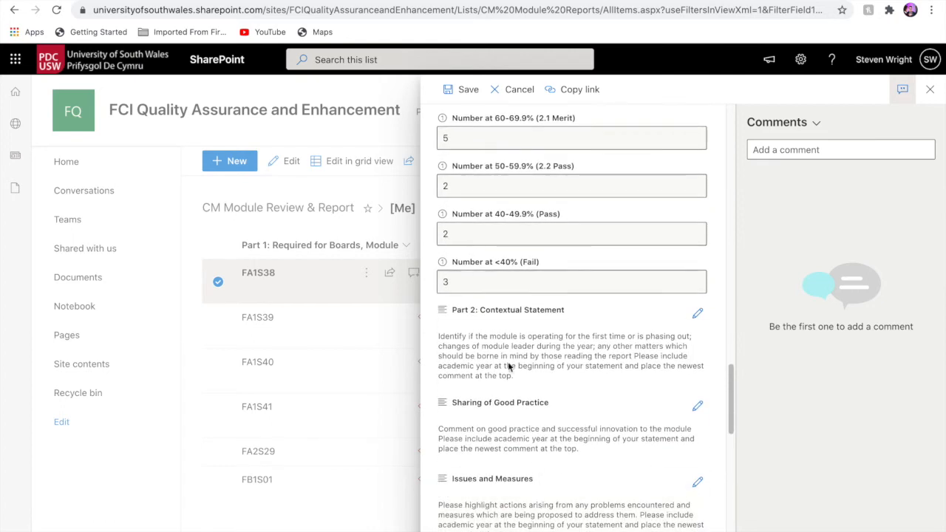
{"action": "scroll", "coordinate": [527, 442], "scroll_direction": "down", "scroll_amount": 2}
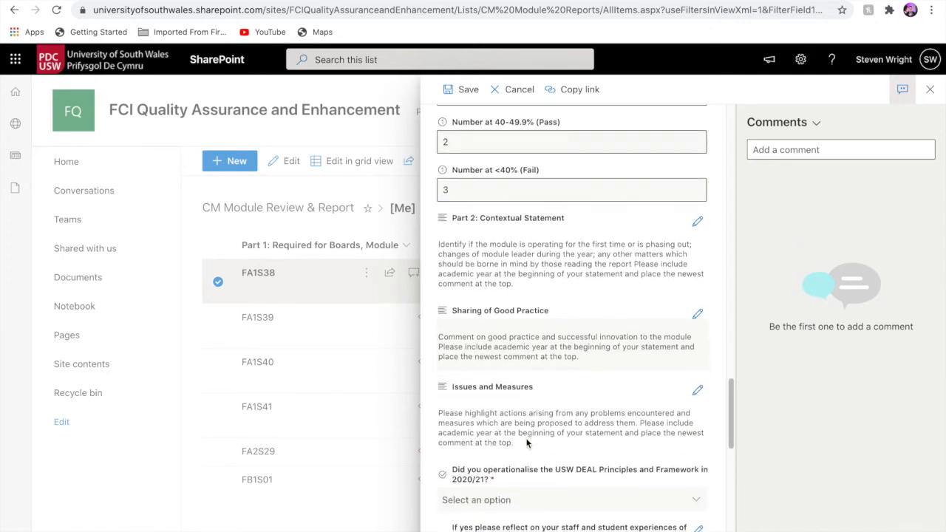
Step: Set the question on operationalising the USW DEAL Principles and Framework in 2020/21 to Blank
{"action": "scroll", "coordinate": [527, 441], "scroll_direction": "down", "scroll_amount": 1}
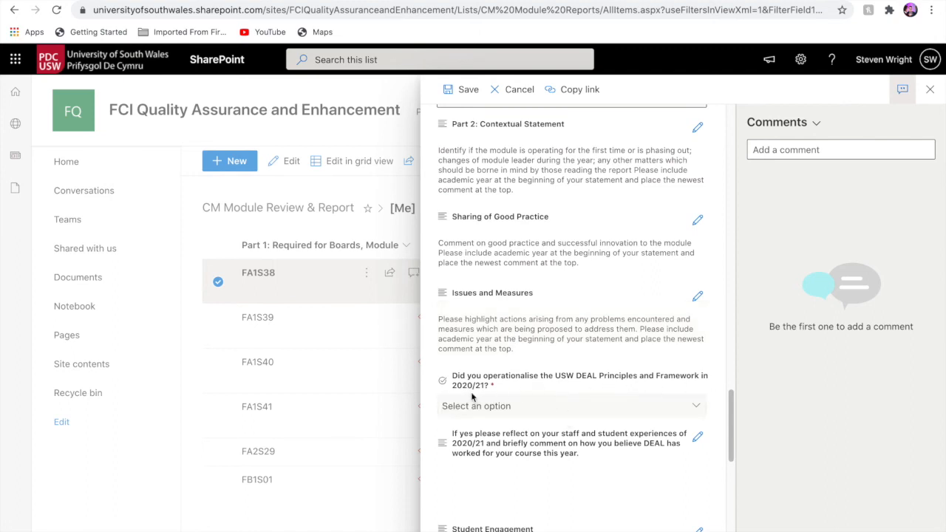
{"action": "left_click", "coordinate": [699, 408]}
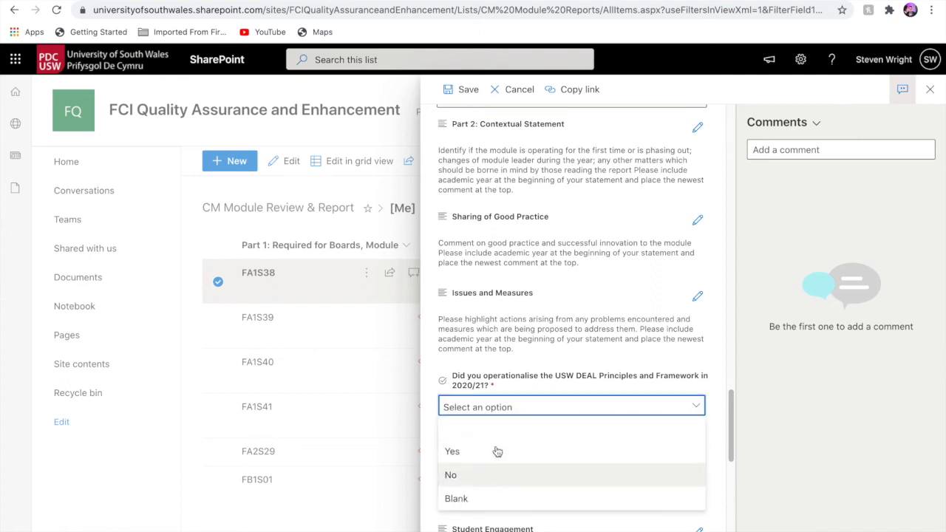
{"action": "left_click", "coordinate": [488, 493]}
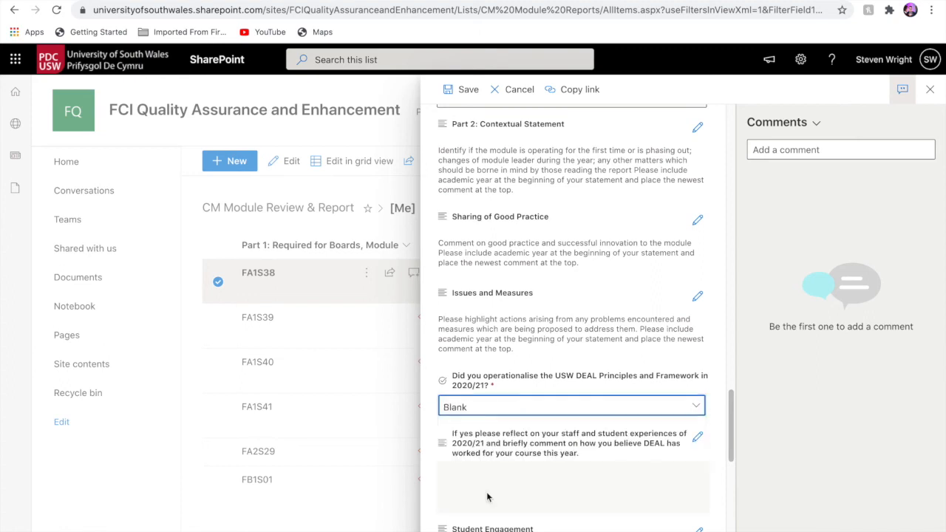
Step: Set the proposed changes to the curriculum or assessment to None
{"action": "scroll", "coordinate": [591, 470], "scroll_direction": "down", "scroll_amount": 1}
{"action": "scroll", "coordinate": [592, 470], "scroll_direction": "down", "scroll_amount": 1}
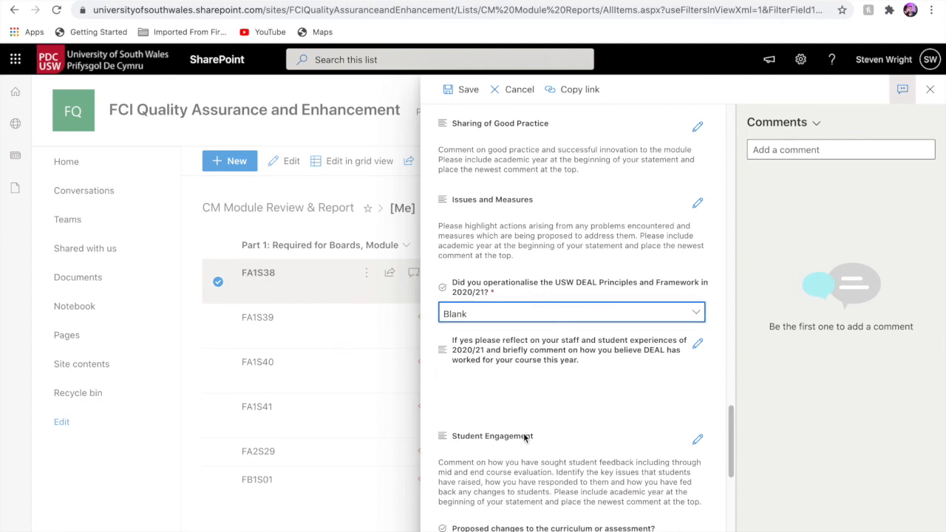
{"action": "scroll", "coordinate": [524, 437], "scroll_direction": "down", "scroll_amount": 3}
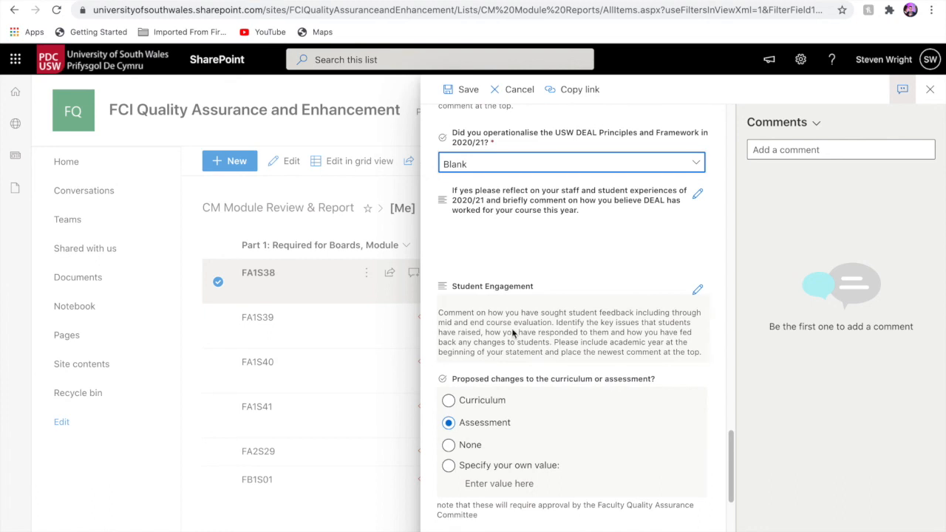
{"action": "scroll", "coordinate": [579, 461], "scroll_direction": "down", "scroll_amount": 1}
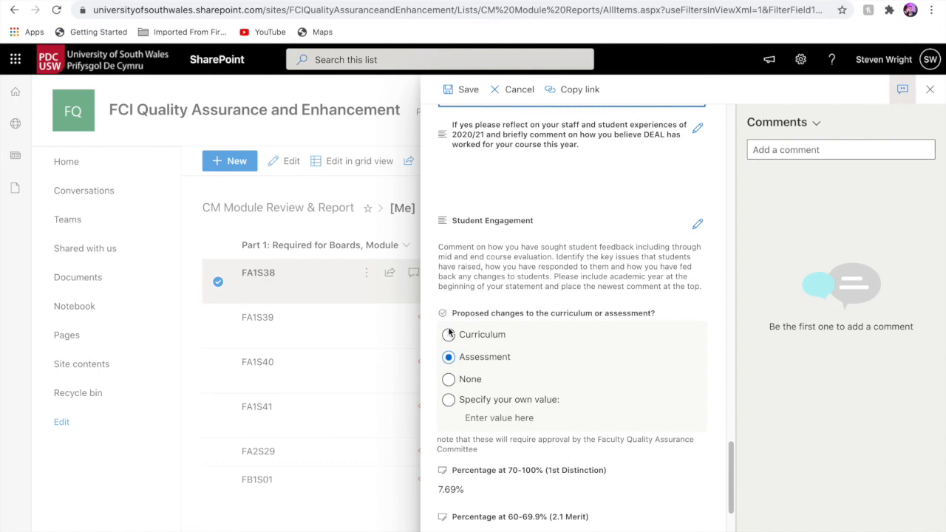
{"action": "left_click", "coordinate": [449, 380]}
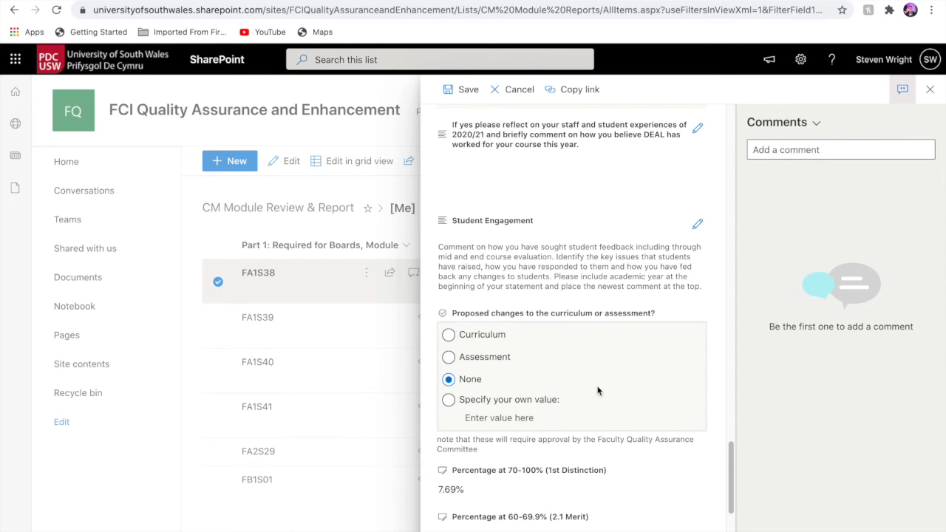
Step: Set the Archive question below the grade percentages to Yes
{"action": "scroll", "coordinate": [589, 402], "scroll_direction": "down", "scroll_amount": 2}
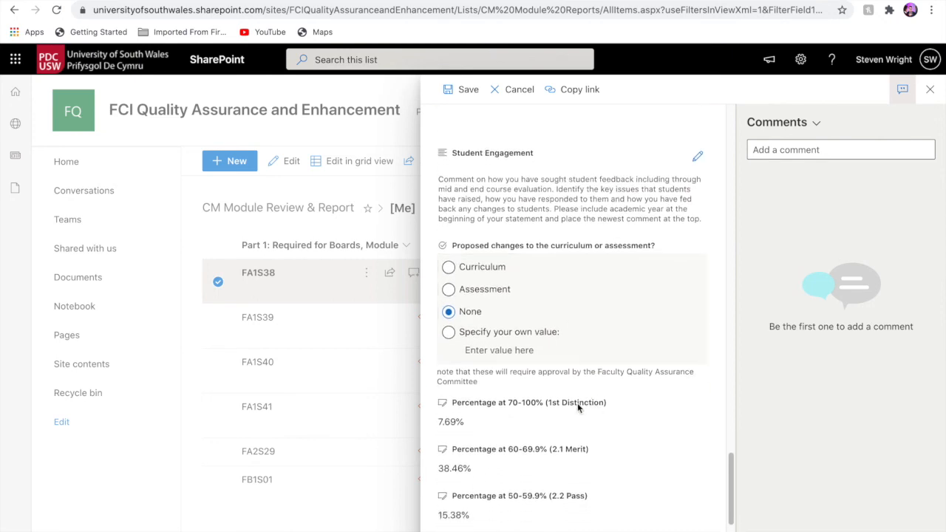
{"action": "scroll", "coordinate": [569, 443], "scroll_direction": "down", "scroll_amount": 4}
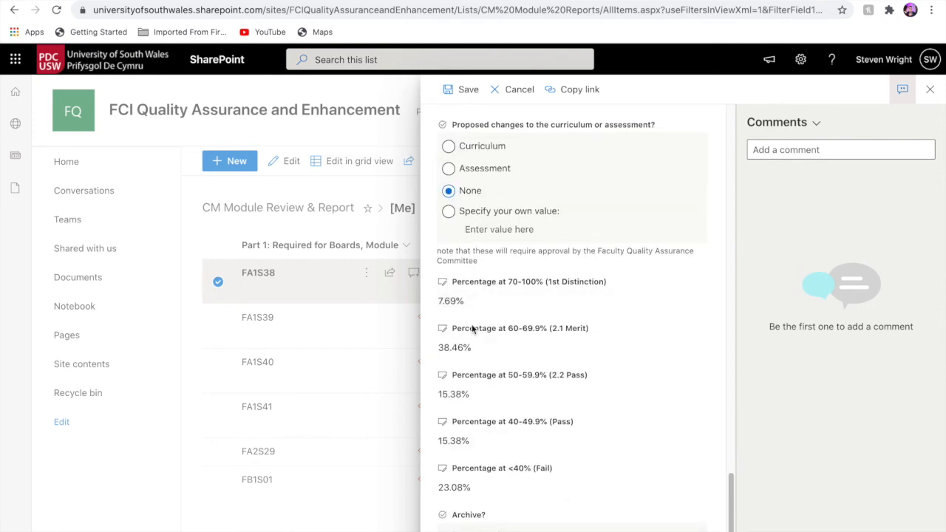
{"action": "scroll", "coordinate": [569, 481], "scroll_direction": "down", "scroll_amount": 1}
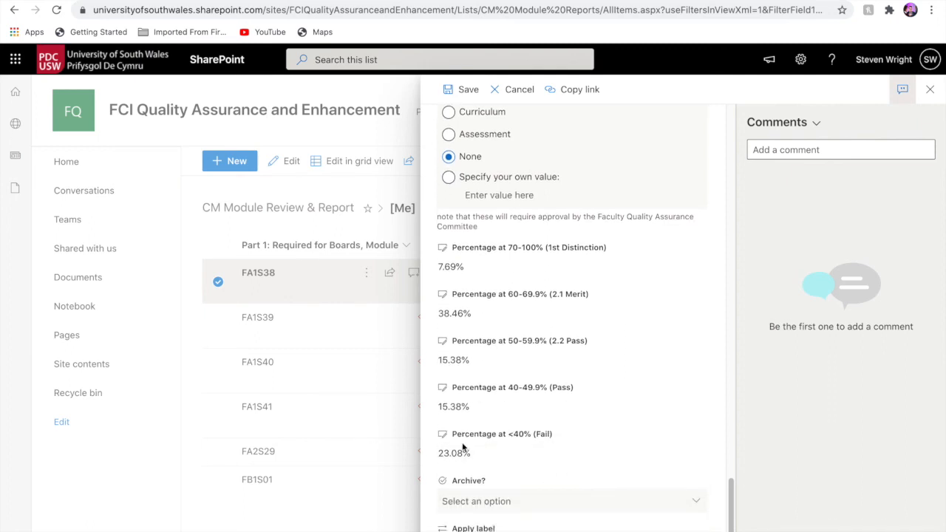
{"action": "scroll", "coordinate": [602, 449], "scroll_direction": "down", "scroll_amount": 2}
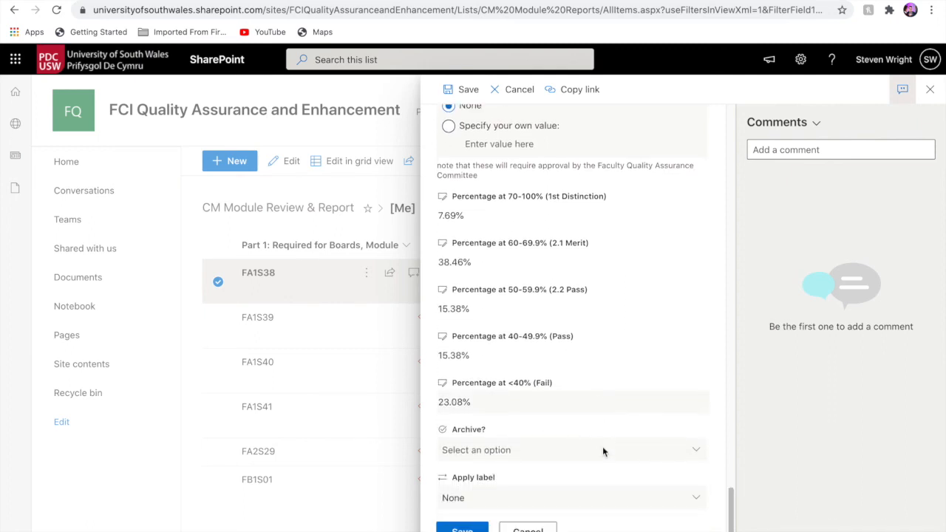
{"action": "left_click", "coordinate": [694, 452]}
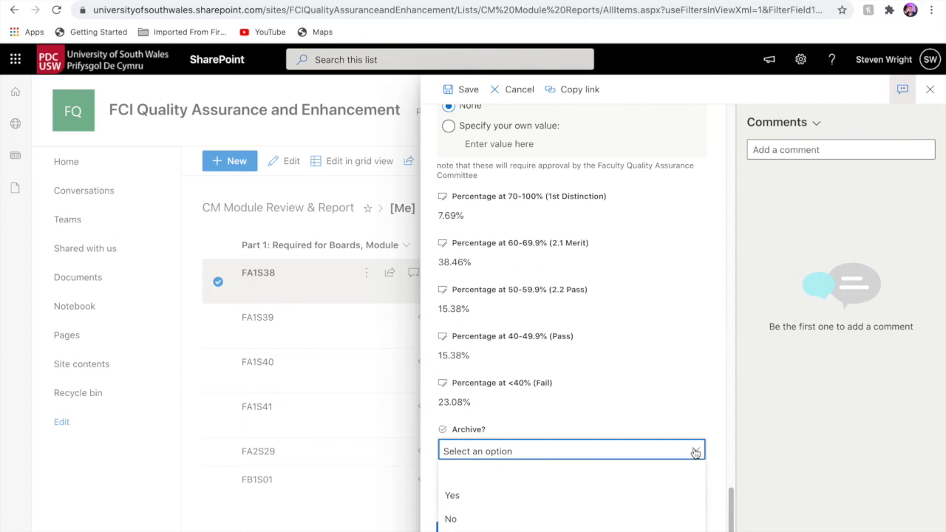
{"action": "left_click", "coordinate": [514, 503]}
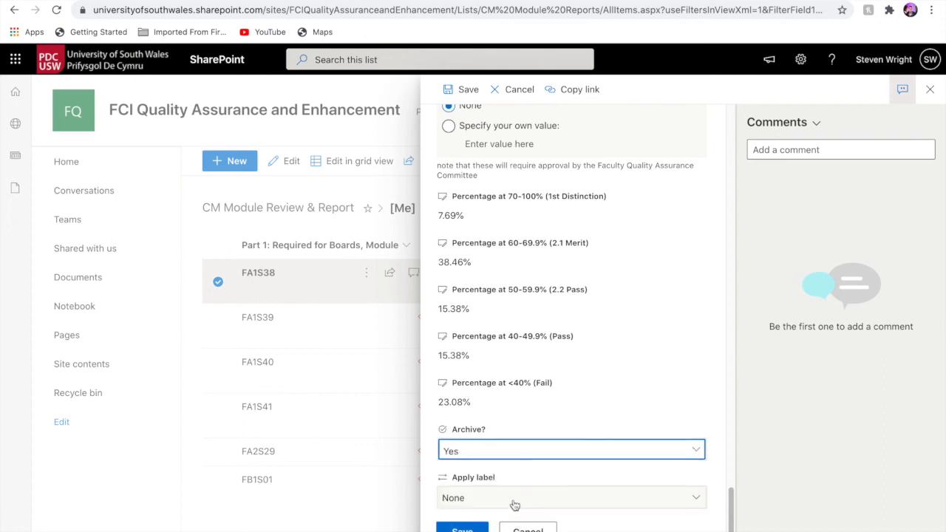
Step: Apply the Business general retention label and save the FA1S38 module review form
{"action": "left_click", "coordinate": [695, 498]}
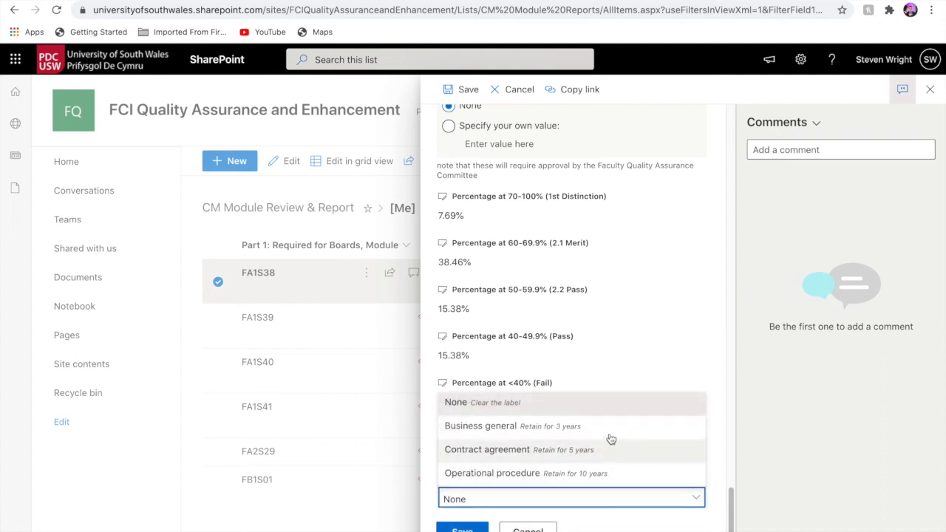
{"action": "left_click", "coordinate": [610, 432]}
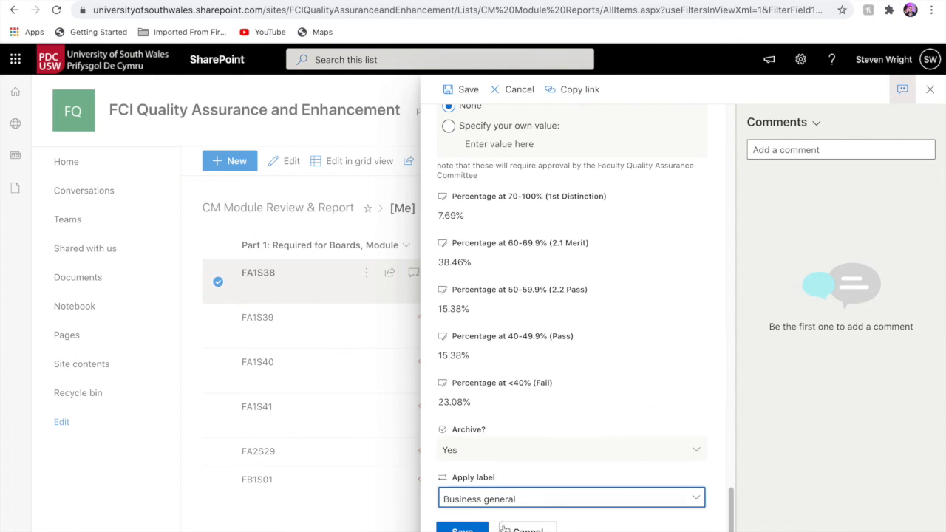
{"action": "left_click", "coordinate": [462, 529]}
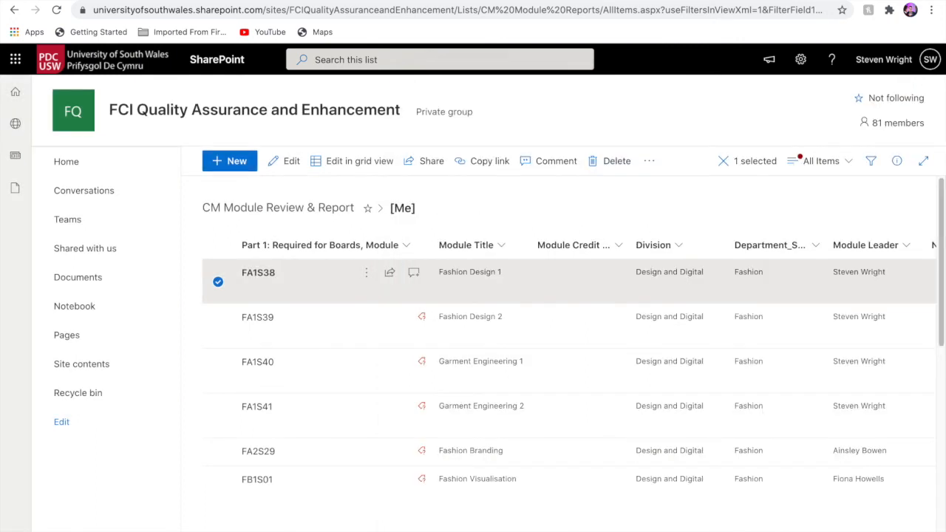